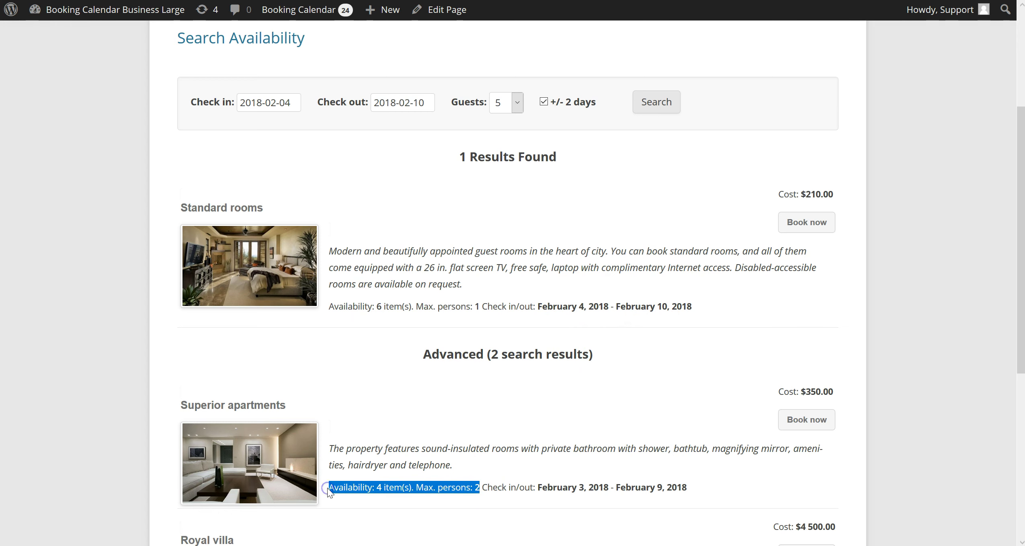
{"action": "left_click_drag", "start_coordinate": [536, 488], "coordinate": [688, 488]}
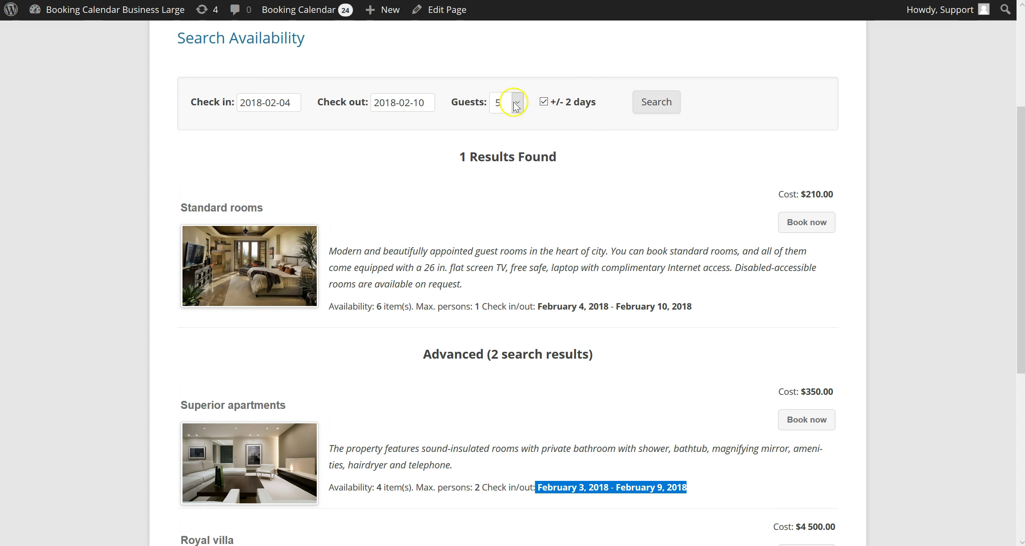
{"action": "scroll", "coordinate": [575, 462], "scroll_direction": "down", "scroll_amount": 5}
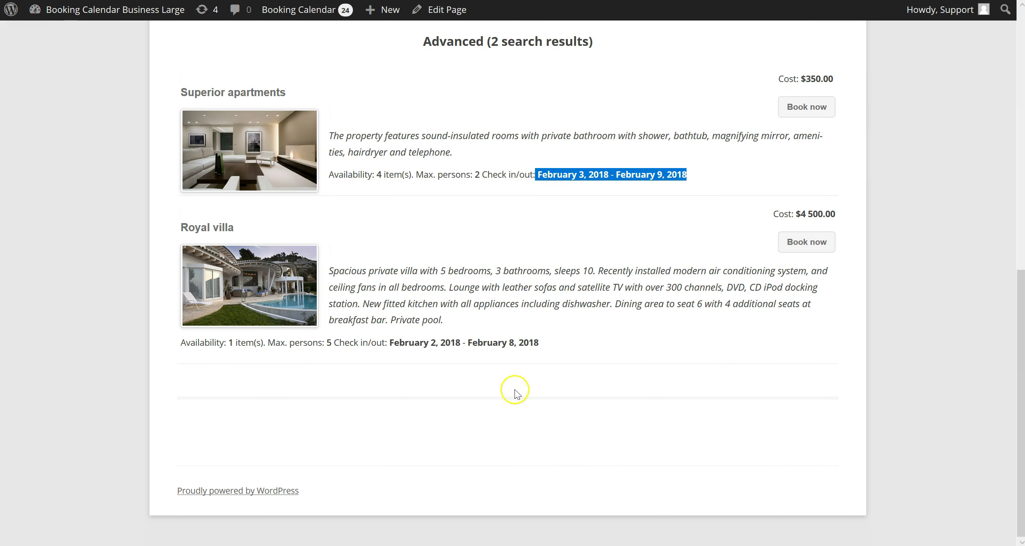
{"action": "left_click_drag", "start_coordinate": [390, 341], "coordinate": [543, 345]}
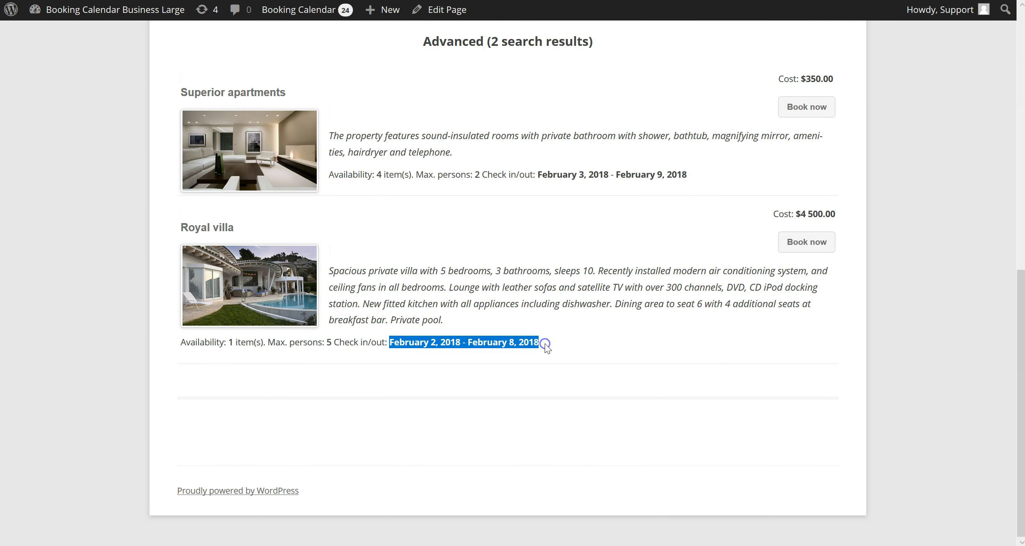
{"action": "scroll", "coordinate": [546, 344], "scroll_direction": "up", "scroll_amount": 5}
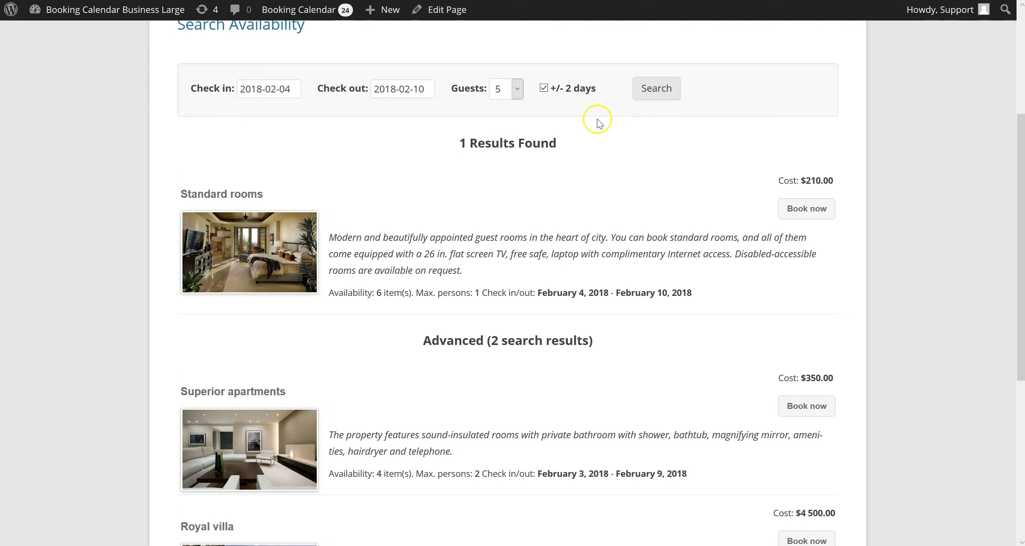
Start a booking of the Standard rooms result for February 4–10, 2018
{"action": "left_click", "coordinate": [807, 208]}
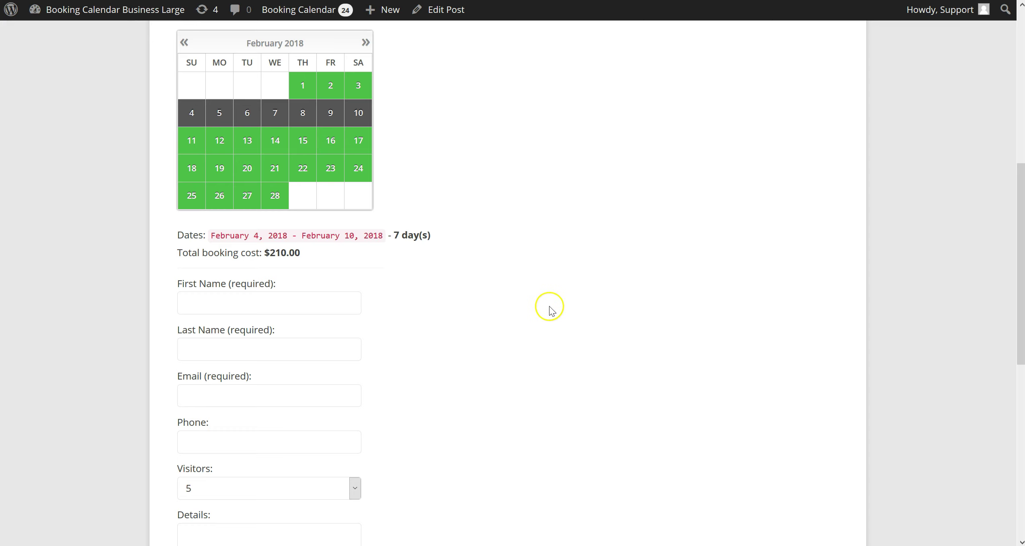
{"action": "scroll", "coordinate": [550, 310], "scroll_direction": "up", "scroll_amount": 8}
{"action": "scroll", "coordinate": [508, 316], "scroll_direction": "down", "scroll_amount": 7}
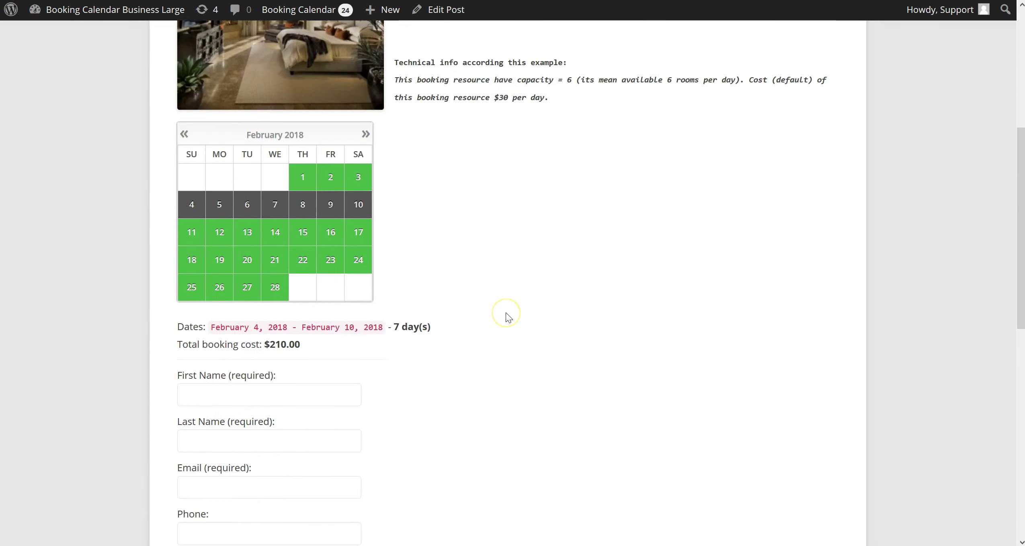
{"action": "scroll", "coordinate": [509, 317], "scroll_direction": "down", "scroll_amount": 1}
Fill in the guest's name, e-mail and phone number plus a test note, then submit the booking
{"action": "left_click", "coordinate": [244, 280]}
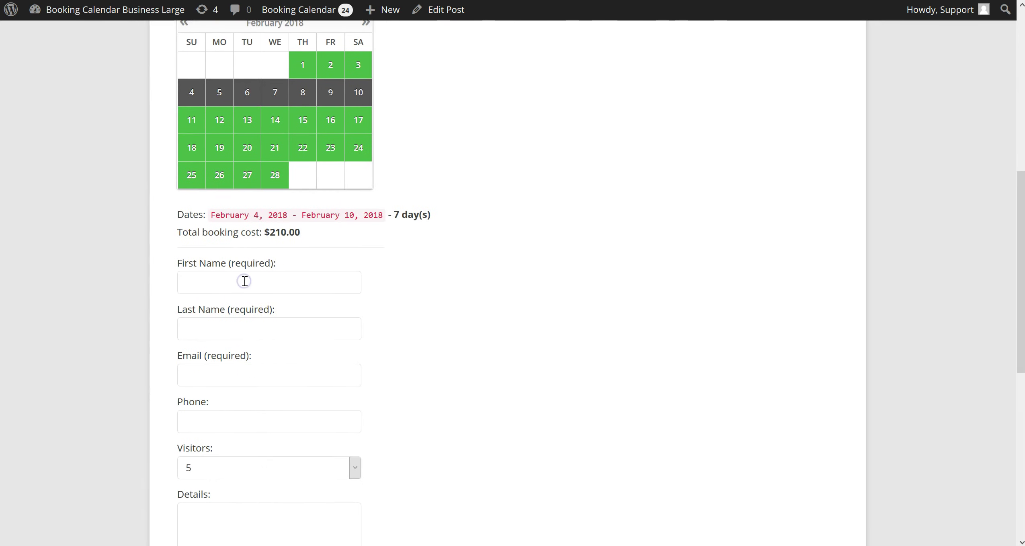
{"action": "type", "text": "999 123-45-67"}
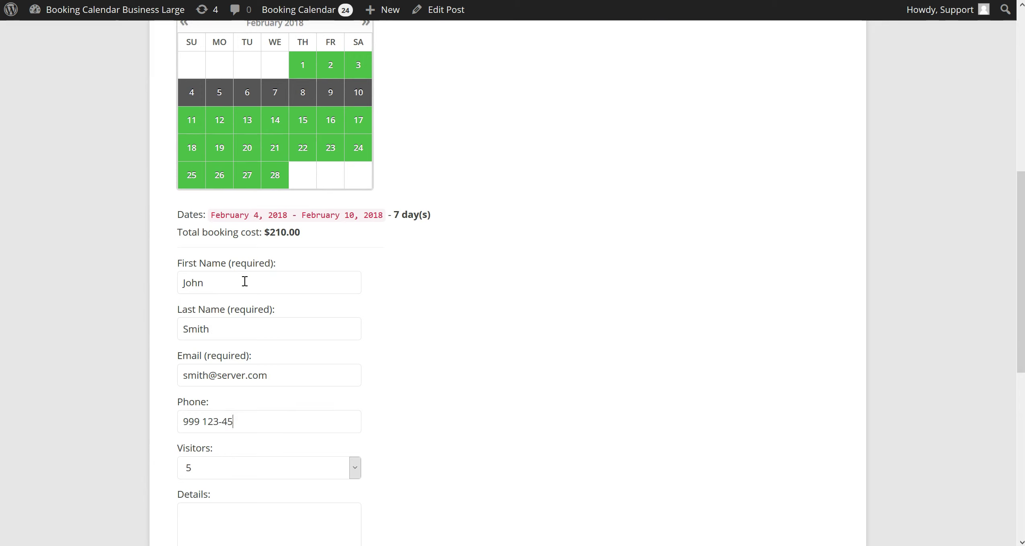
{"action": "scroll", "coordinate": [245, 280], "scroll_direction": "down", "scroll_amount": 10}
{"action": "left_click", "coordinate": [237, 196]}
{"action": "type", "text": "Te"}
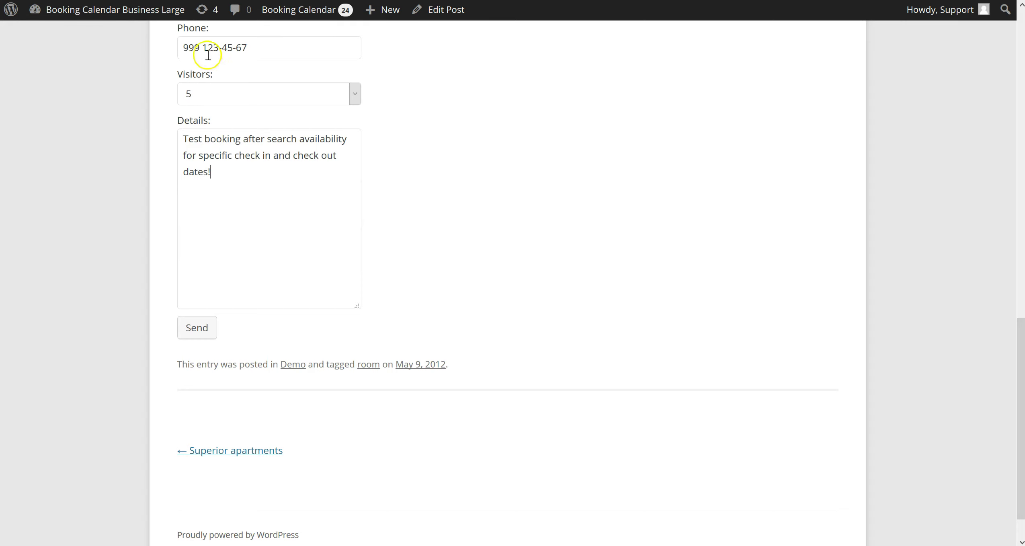
{"action": "left_click", "coordinate": [193, 332]}
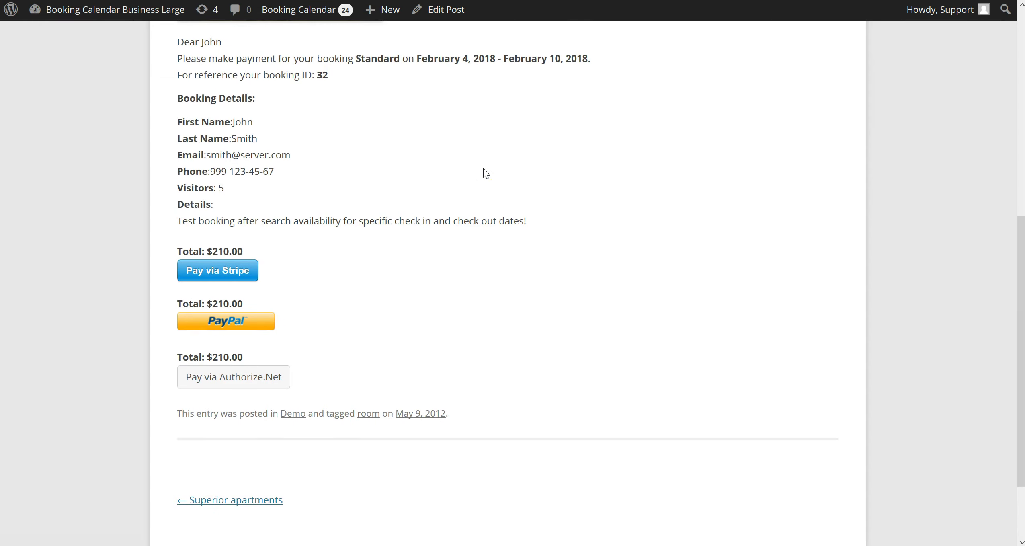
Check the booked room and dates, then find booking 32 in the February 2018 Calendar Overview
{"action": "left_click_drag", "start_coordinate": [355, 58], "coordinate": [593, 59]}
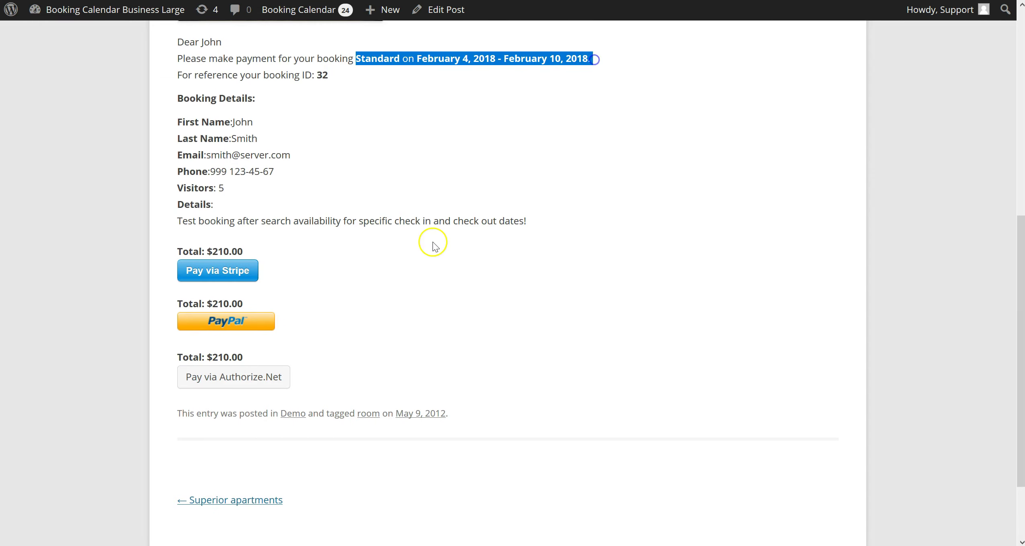
{"action": "mouse_move", "coordinate": [306, 18]}
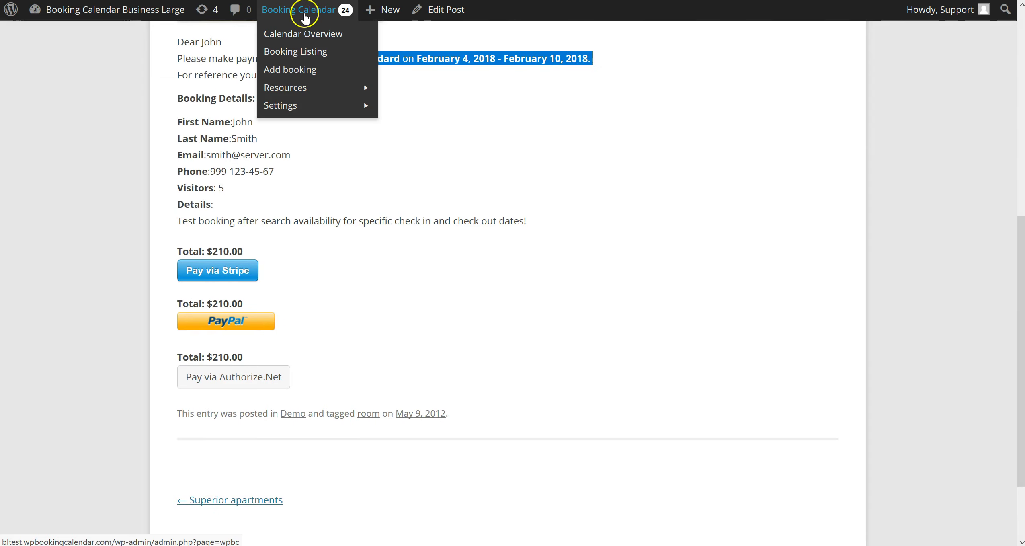
{"action": "left_click", "coordinate": [306, 36]}
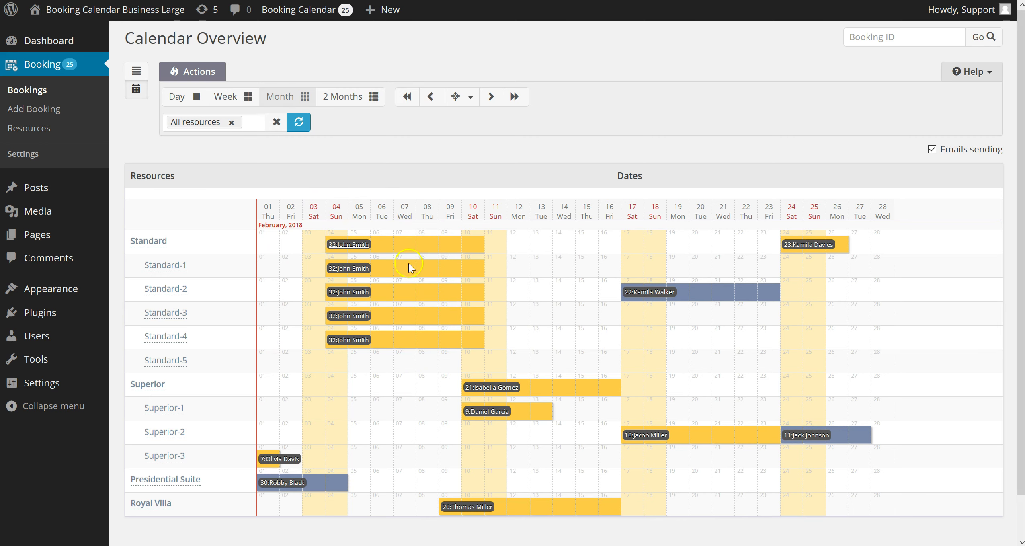
{"action": "scroll", "coordinate": [409, 262], "scroll_direction": "down", "scroll_amount": 2}
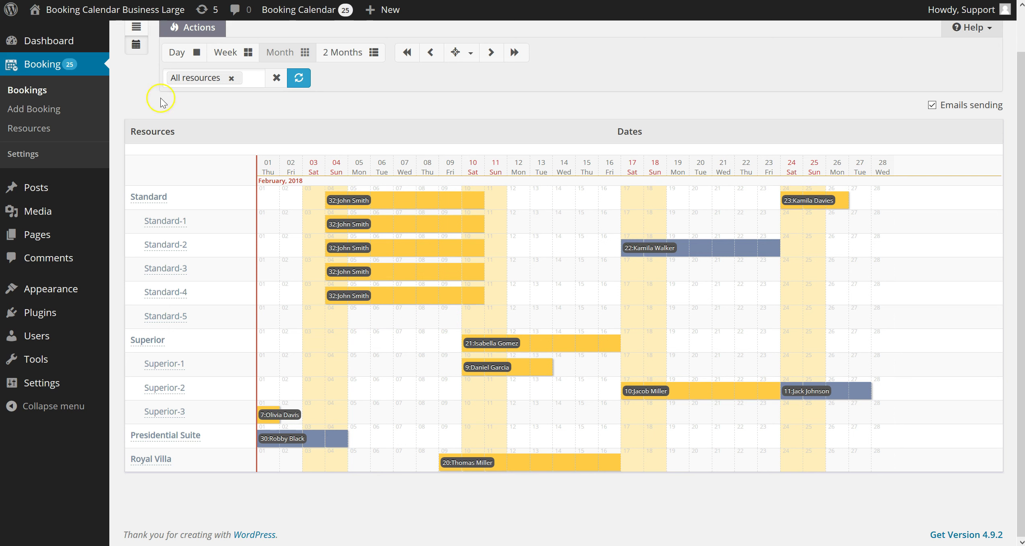
On the live site, search availability for February 4–10, 2018 with 1 guest
{"action": "mouse_move", "coordinate": [36, 9]}
{"action": "left_click", "coordinate": [47, 35]}
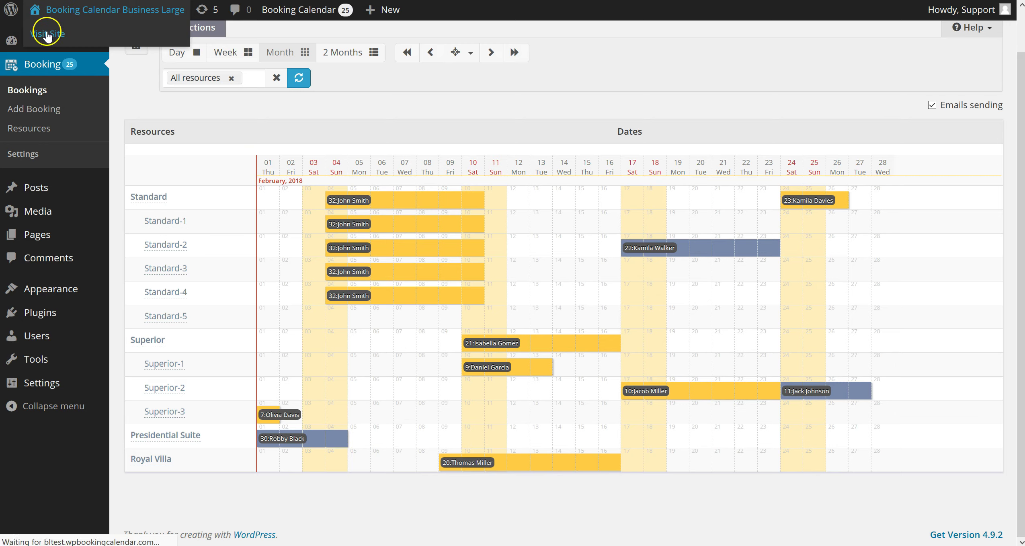
{"action": "left_click", "coordinate": [277, 286]}
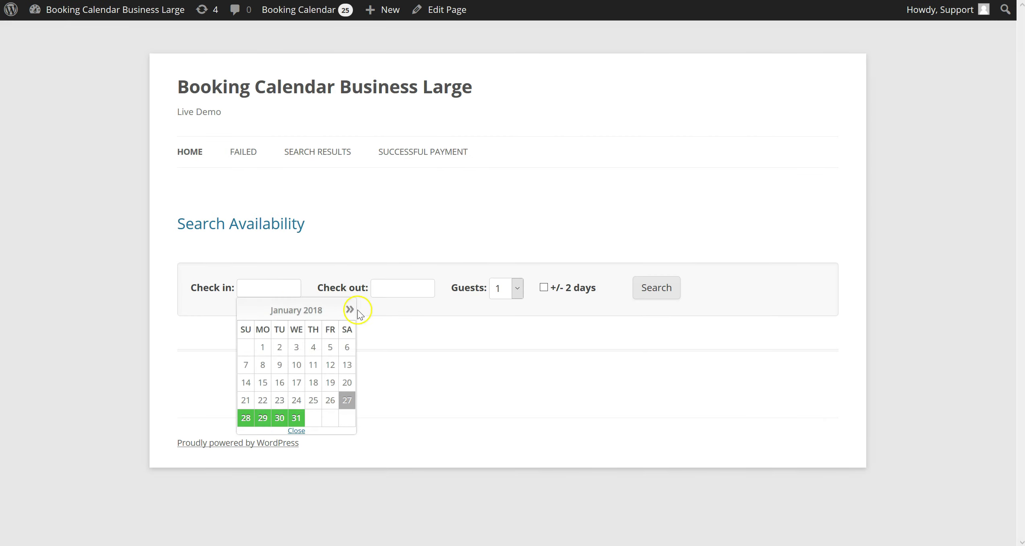
{"action": "left_click", "coordinate": [350, 309]}
{"action": "left_click", "coordinate": [246, 364]}
{"action": "left_click", "coordinate": [421, 288]}
{"action": "left_click", "coordinate": [481, 365]}
{"action": "left_click", "coordinate": [517, 288]}
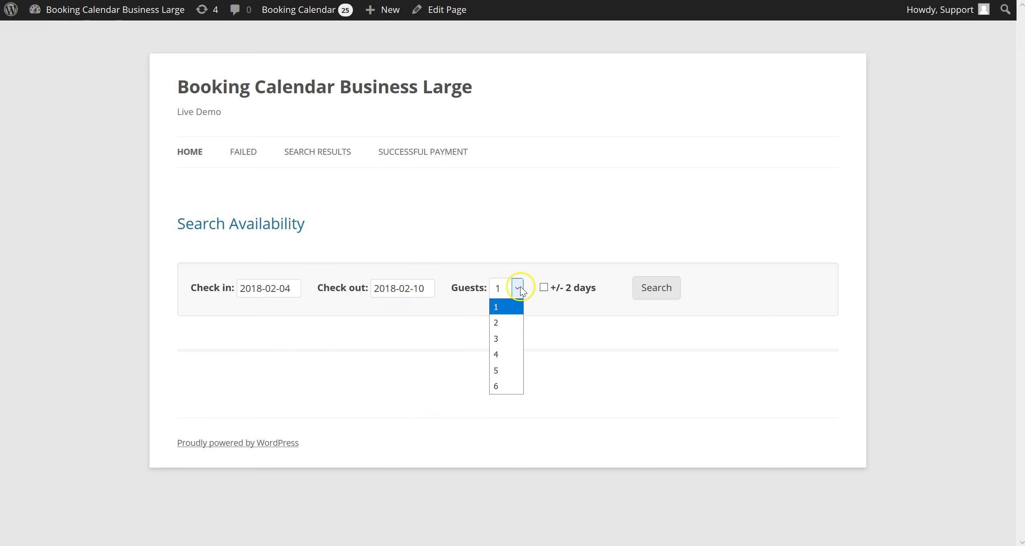
{"action": "left_click", "coordinate": [655, 289]}
Review the Standard rooms result, then rerun the search for 2 and 5 guests until Nothing Found
{"action": "scroll", "coordinate": [281, 232], "scroll_direction": "down", "scroll_amount": 5}
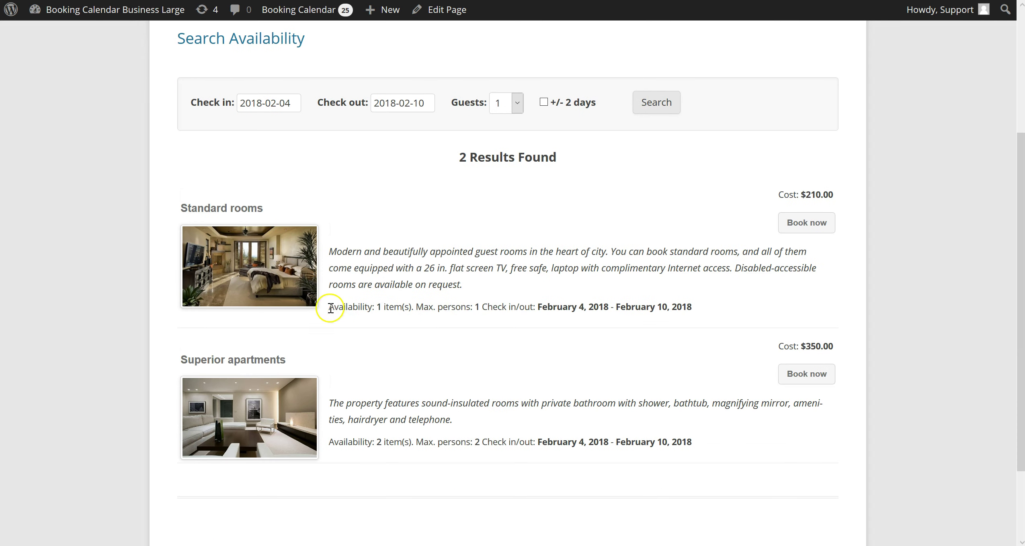
{"action": "left_click_drag", "start_coordinate": [363, 307], "coordinate": [476, 306]}
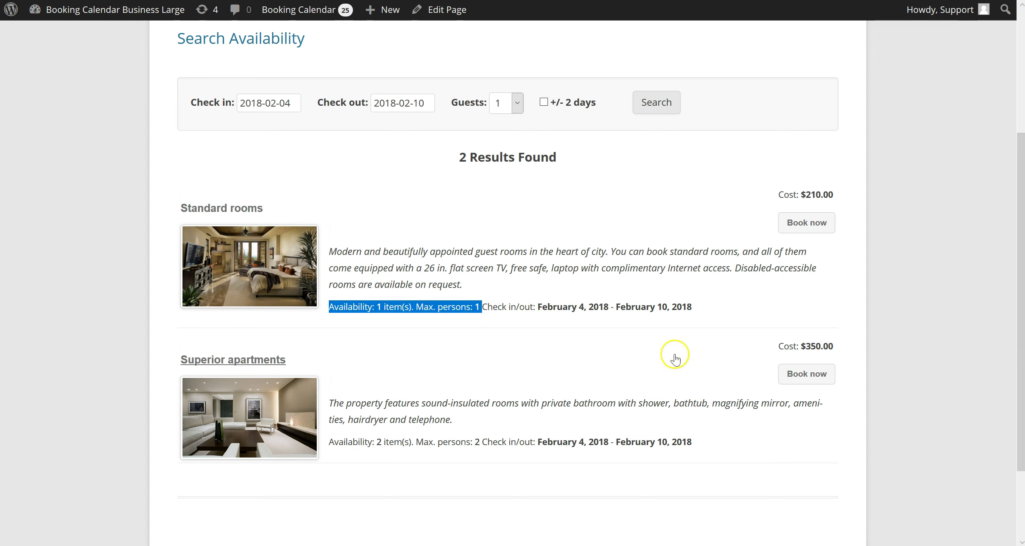
{"action": "left_click", "coordinate": [518, 104]}
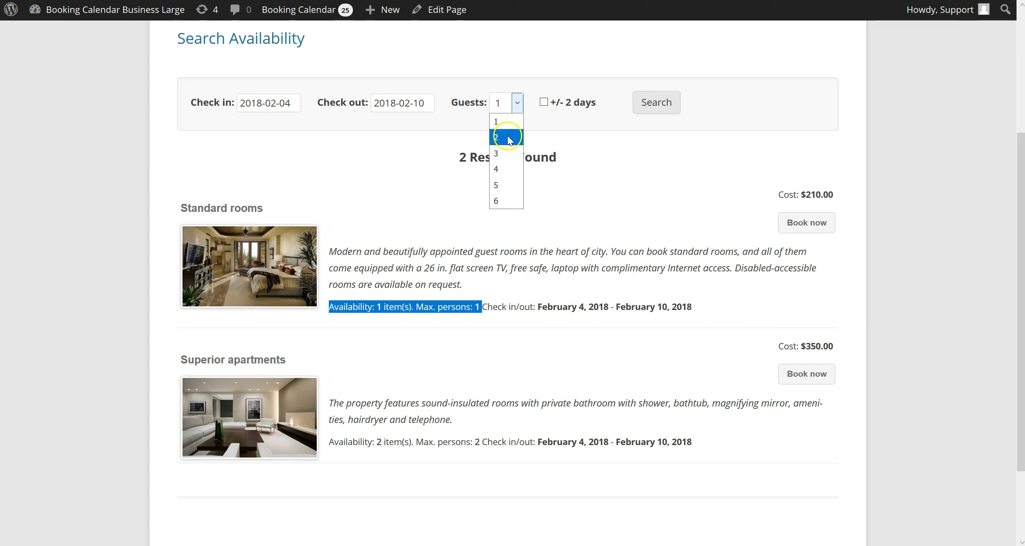
{"action": "left_click", "coordinate": [652, 103]}
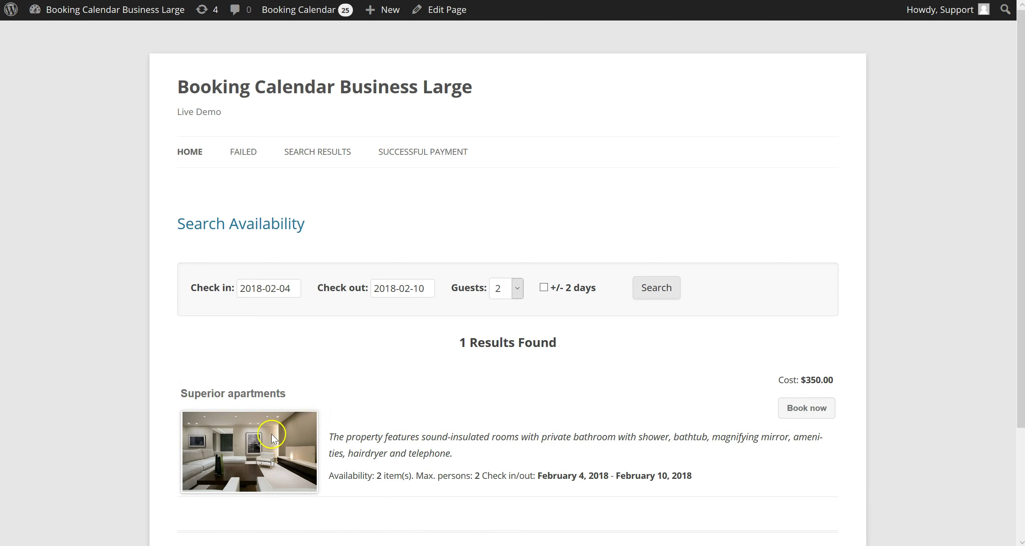
{"action": "left_click", "coordinate": [517, 287]}
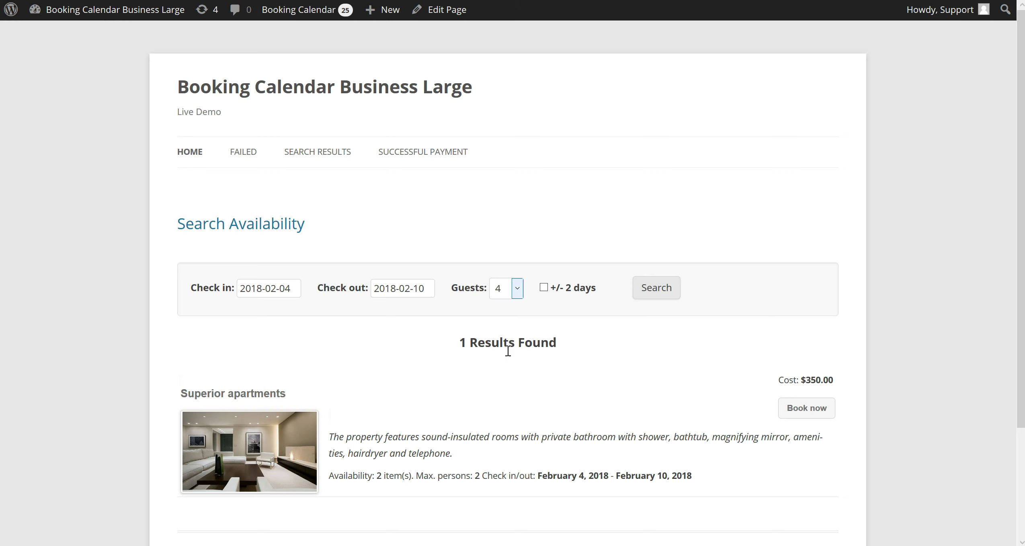
{"action": "left_click", "coordinate": [639, 289]}
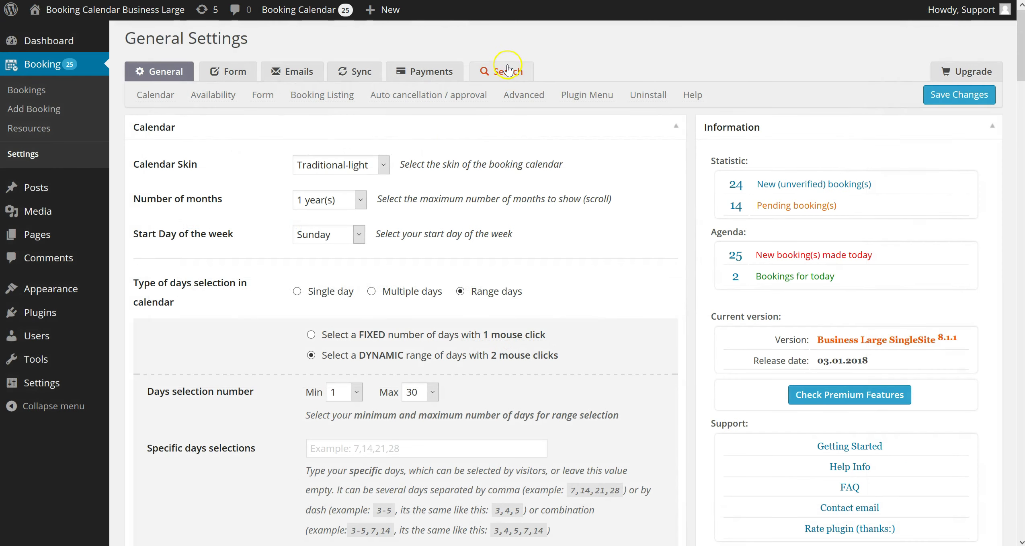
Choose the Advanced template for the Search Availability Form and reset its markup
{"action": "left_click", "coordinate": [508, 69]}
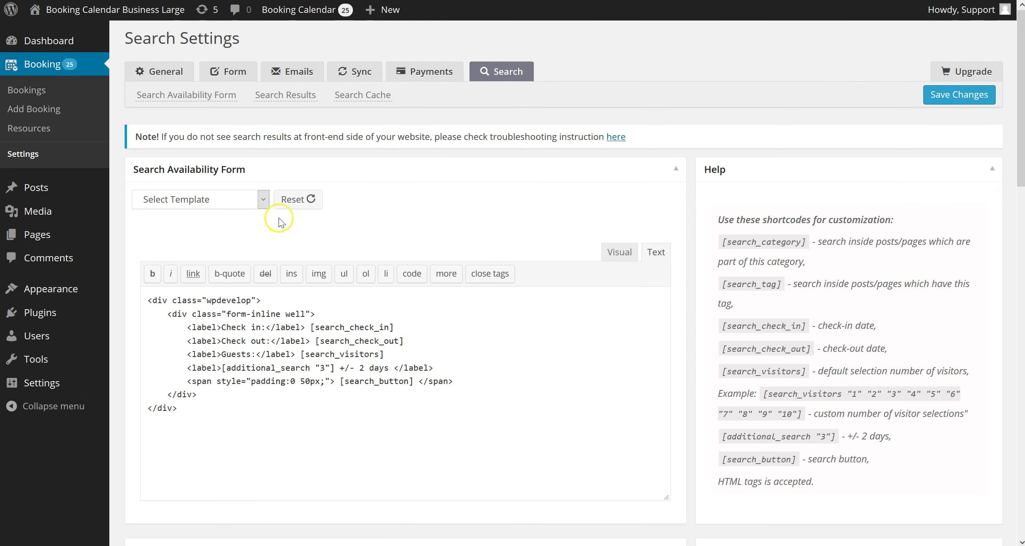
{"action": "left_click", "coordinate": [263, 201]}
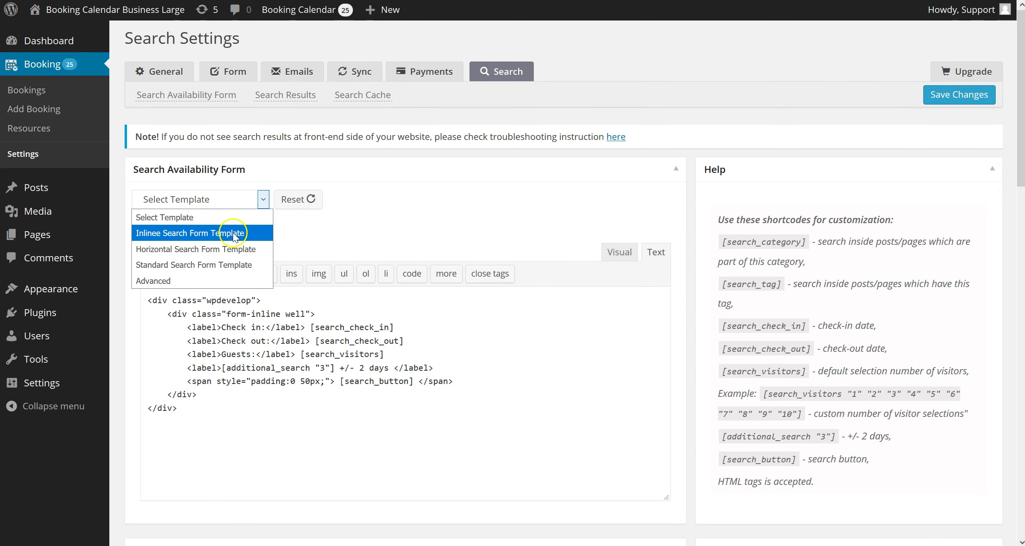
{"action": "left_click", "coordinate": [228, 280]}
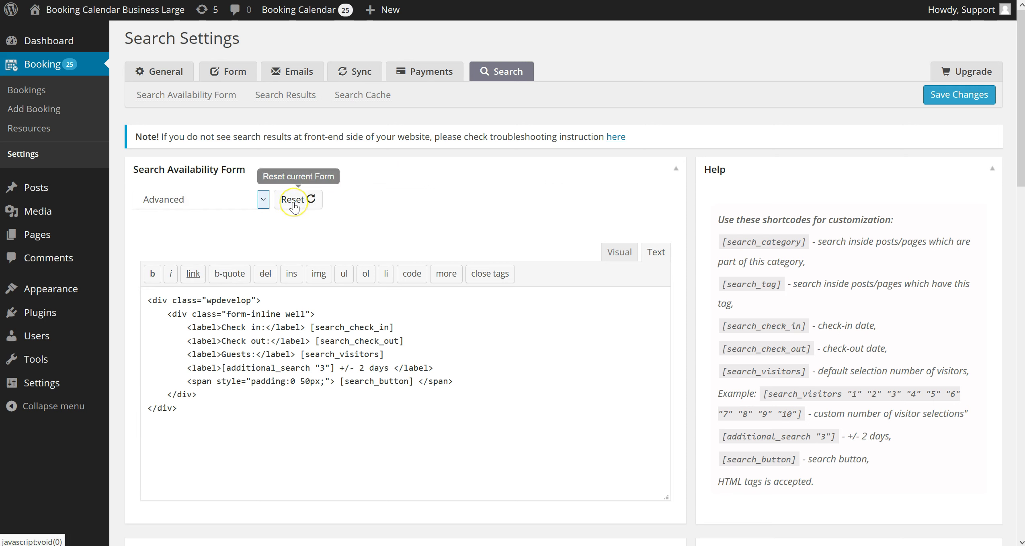
{"action": "left_click", "coordinate": [316, 234]}
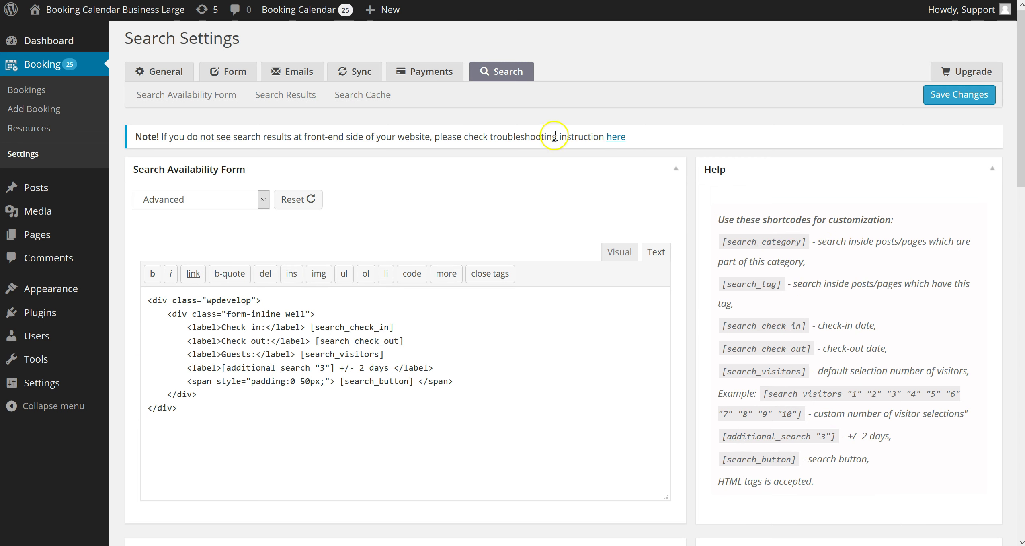
Set the Search Results template to Advanced and confirm Search Cache shows 'Found: 4' booking forms
{"action": "left_click", "coordinate": [292, 99]}
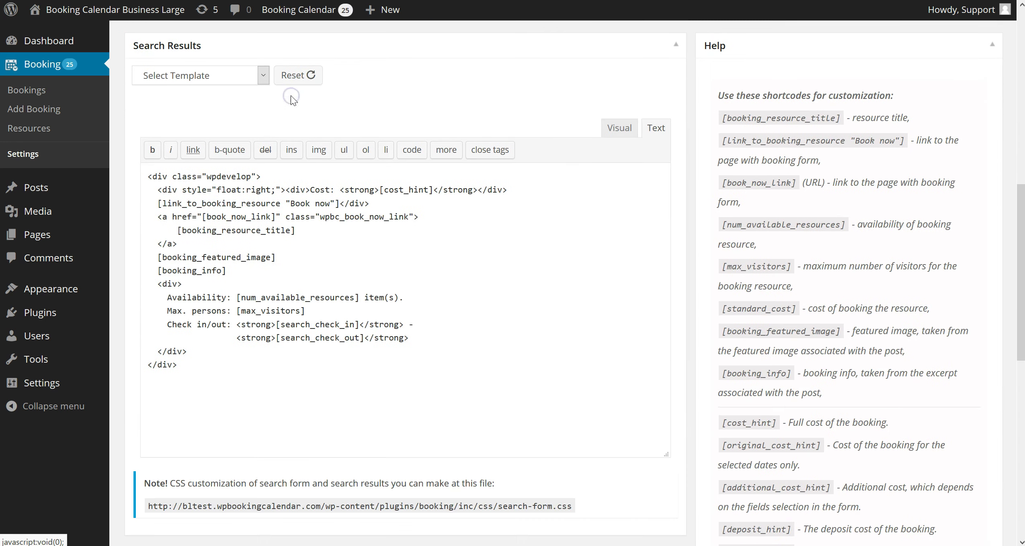
{"action": "left_click", "coordinate": [264, 76]}
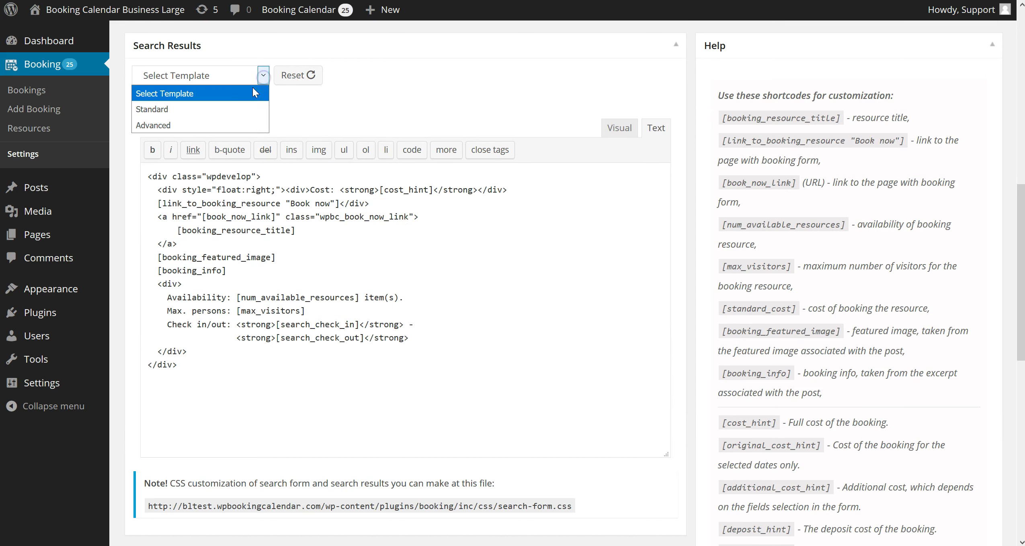
{"action": "left_click", "coordinate": [219, 125]}
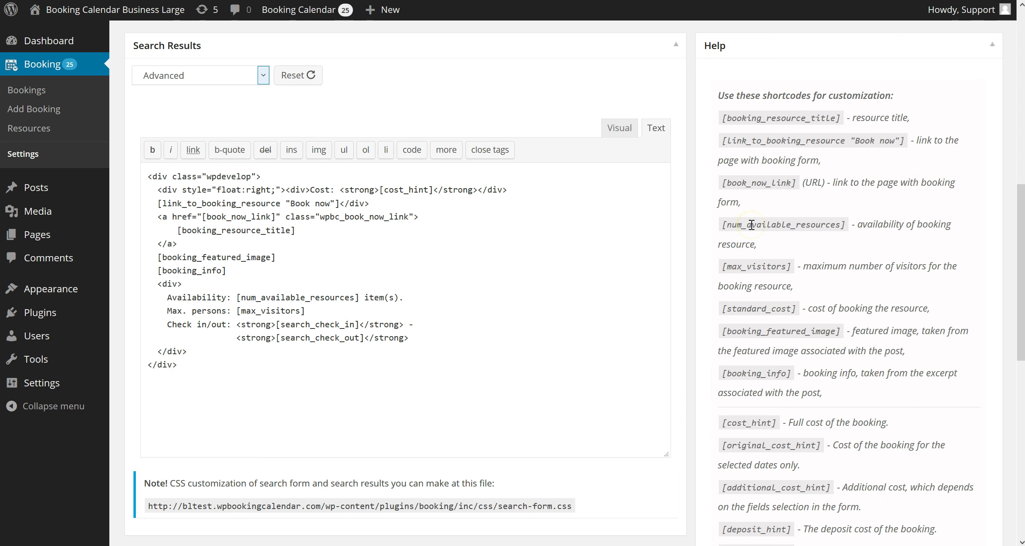
{"action": "scroll", "coordinate": [752, 224], "scroll_direction": "down", "scroll_amount": 10}
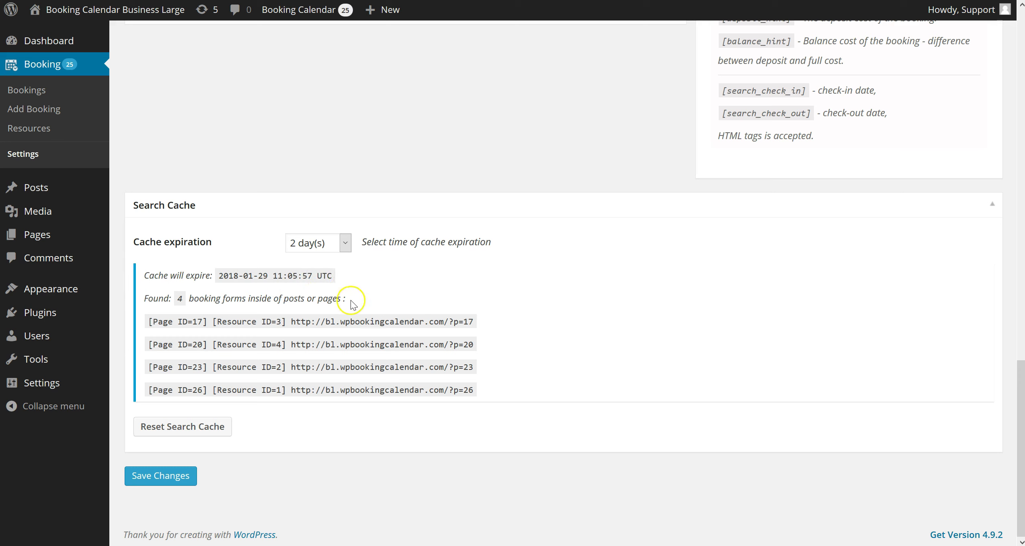
{"action": "left_click_drag", "start_coordinate": [144, 299], "coordinate": [343, 299]}
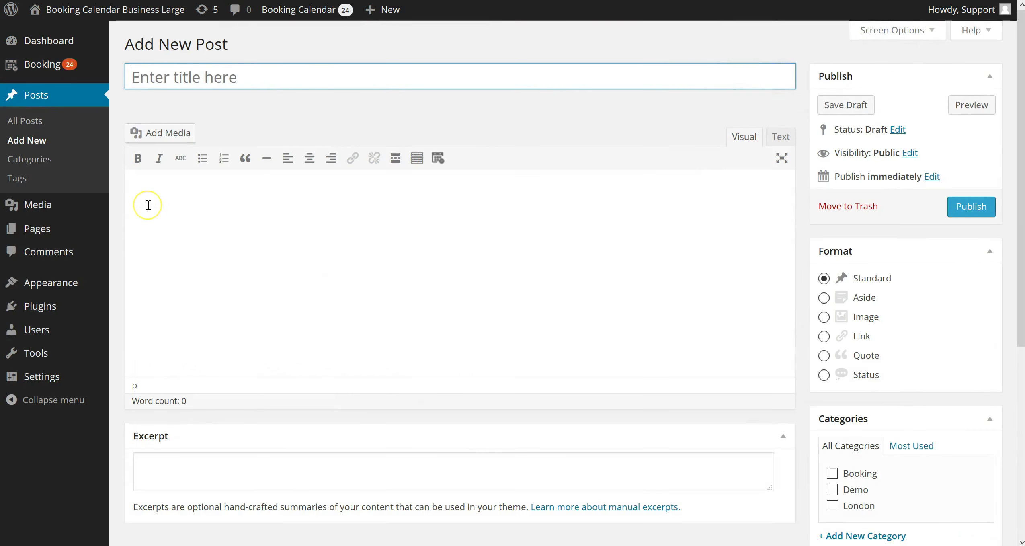
Publish a post titled 'Search Availability' with the bookingsearch shortcode, results shown on the same page
{"action": "type", "text": "Search Availability"}
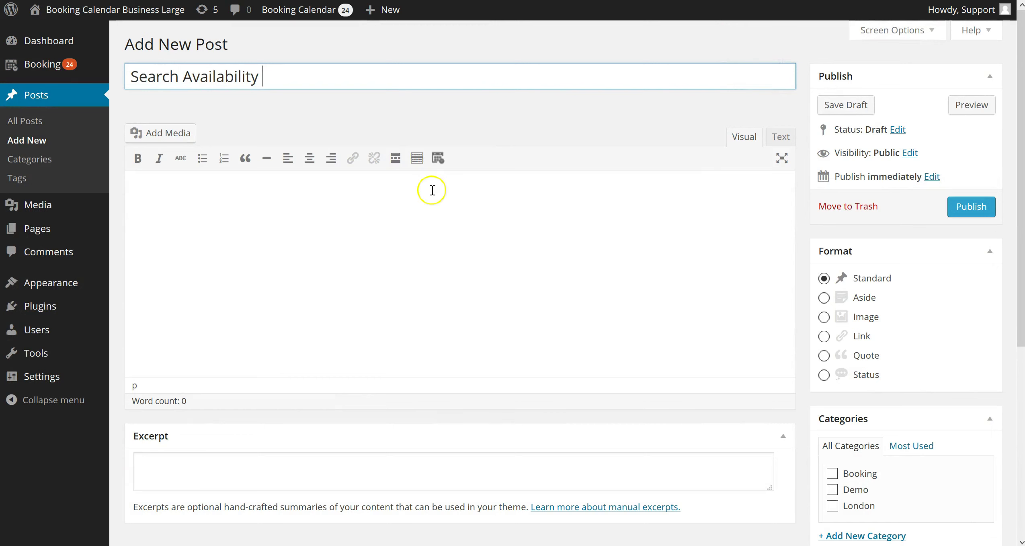
{"action": "left_click", "coordinate": [439, 157]}
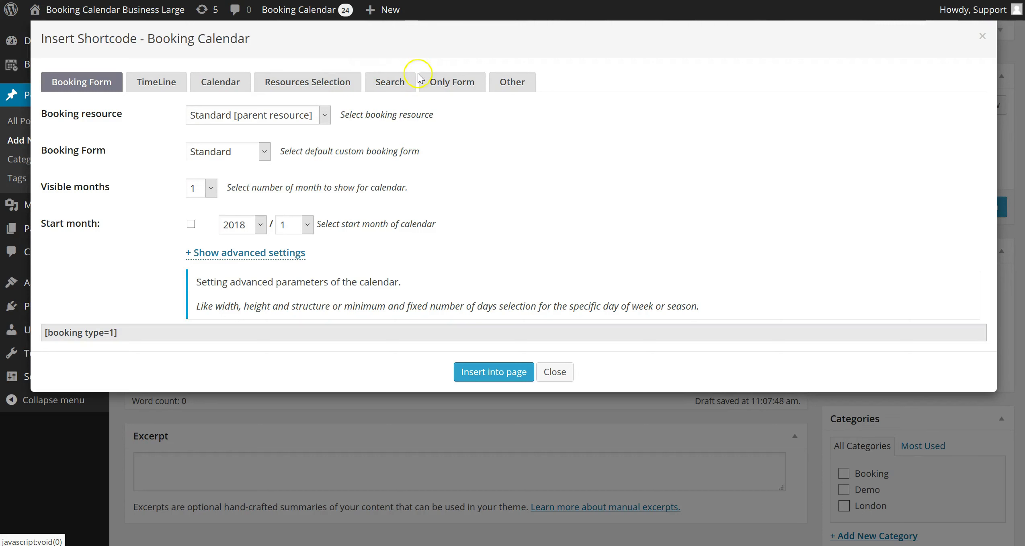
{"action": "left_click", "coordinate": [390, 84]}
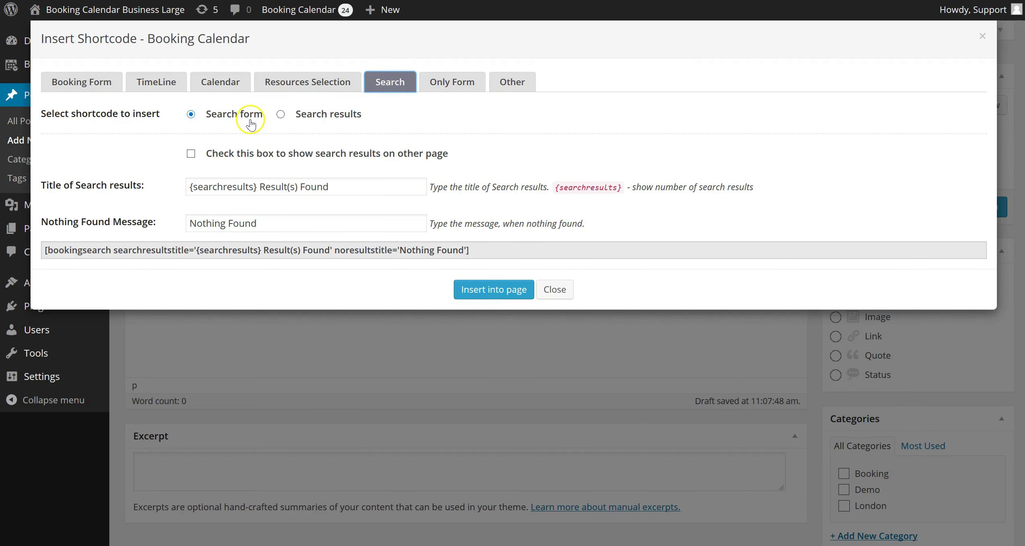
{"action": "left_click", "coordinate": [192, 154]}
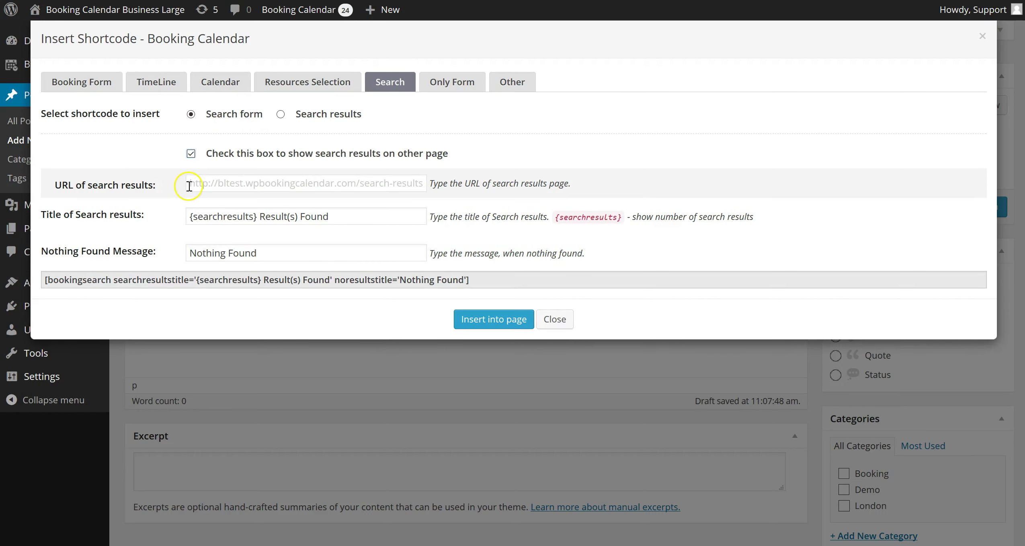
{"action": "left_click", "coordinate": [190, 153]}
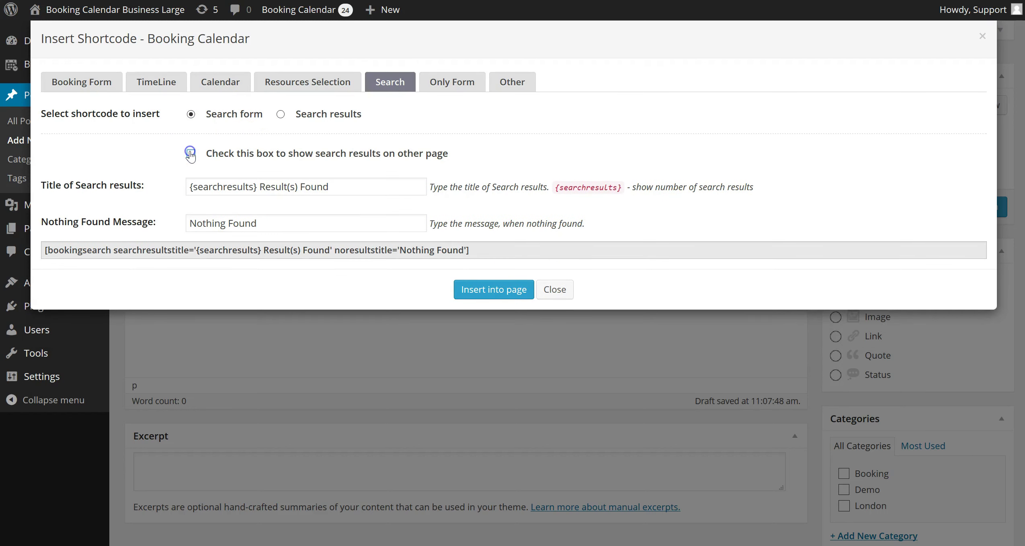
{"action": "left_click", "coordinate": [491, 283]}
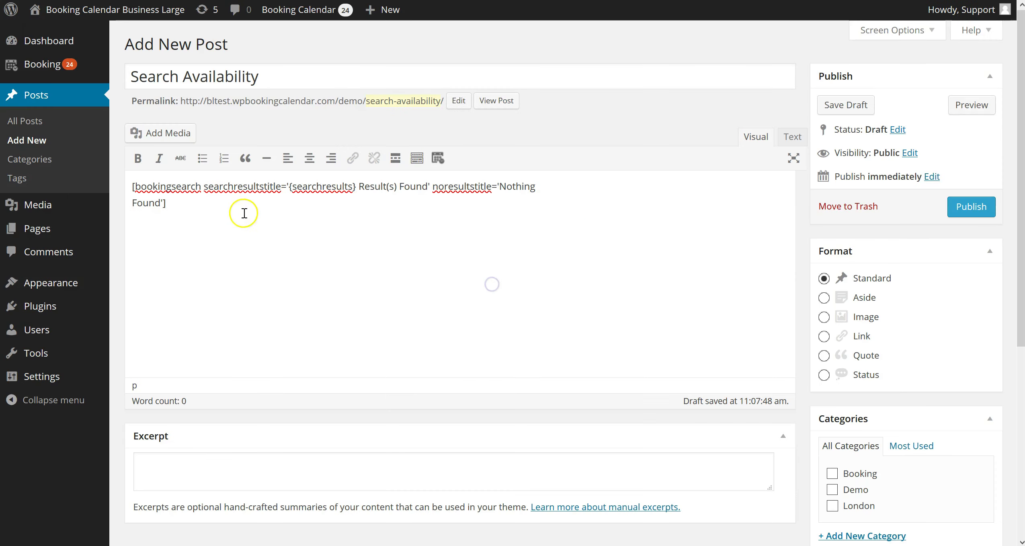
{"action": "left_click", "coordinate": [974, 207]}
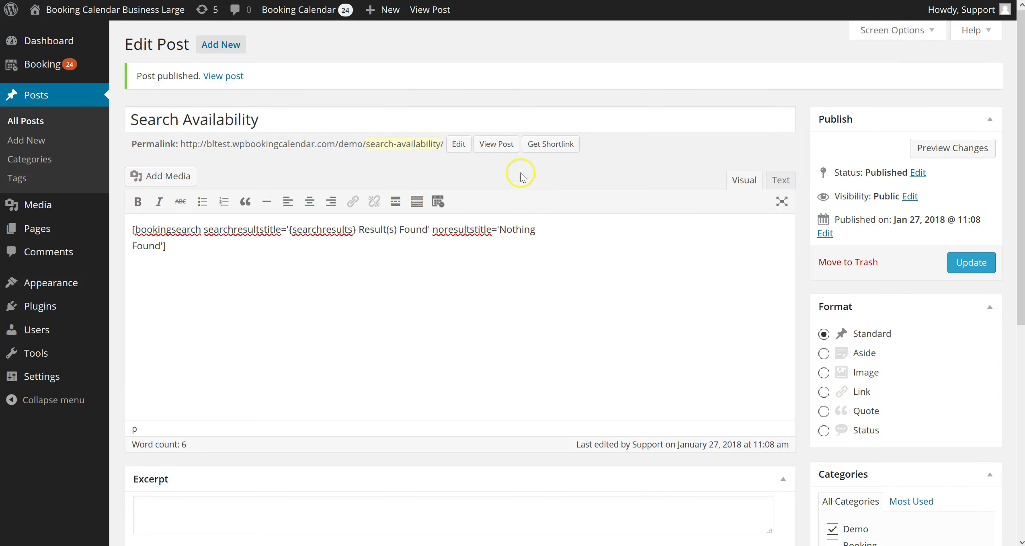
On the live post, search February 4–10, 2018 and review the Standard ($210.00) and Superior ($350.00) results
{"action": "left_click", "coordinate": [492, 145]}
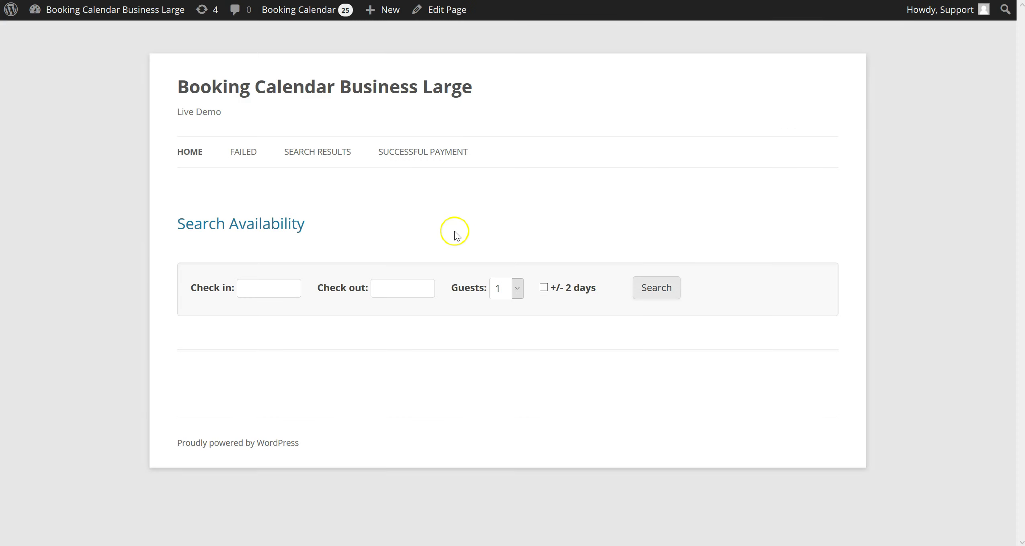
{"action": "left_click", "coordinate": [285, 293]}
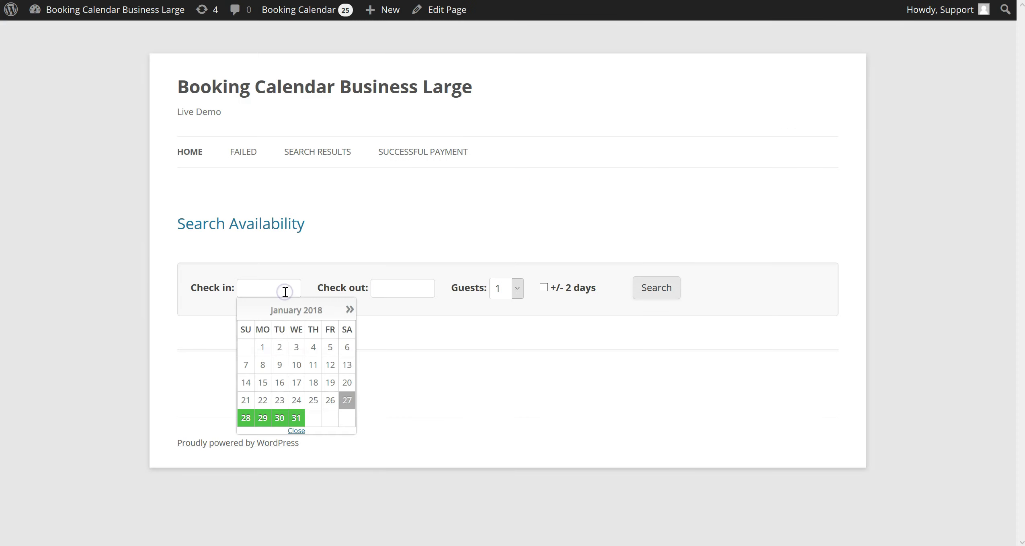
{"action": "left_click", "coordinate": [349, 308]}
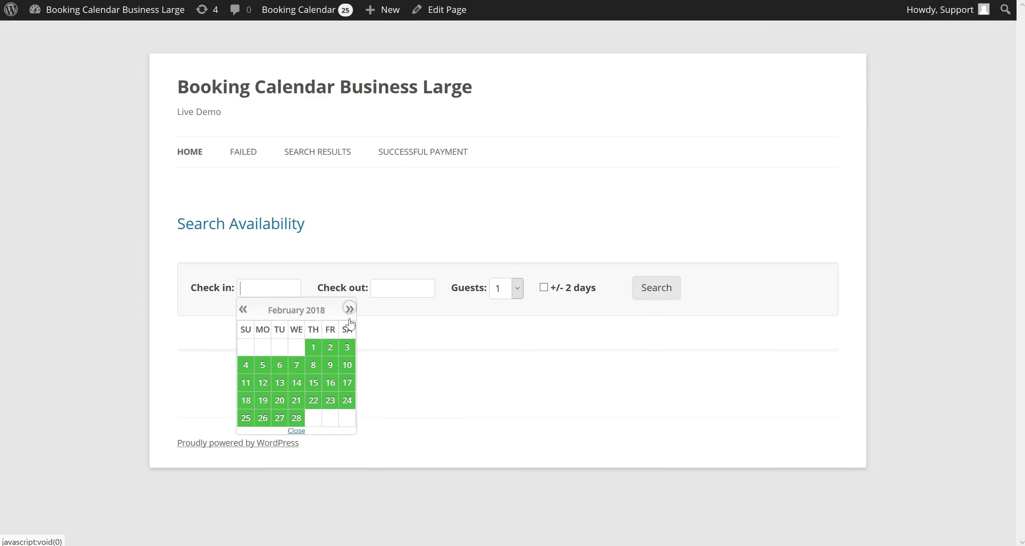
{"action": "left_click", "coordinate": [244, 364]}
{"action": "left_click", "coordinate": [415, 290]}
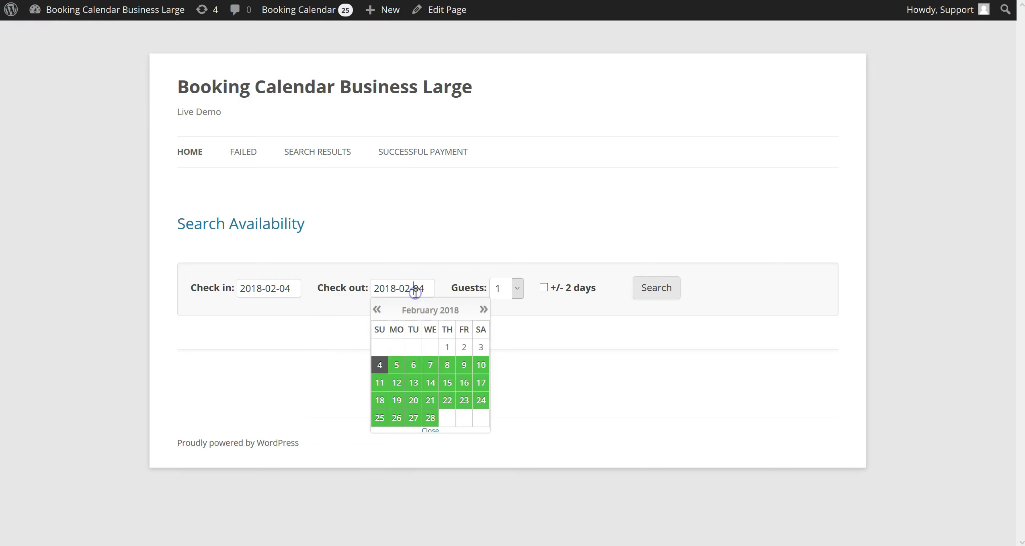
{"action": "left_click", "coordinate": [482, 365]}
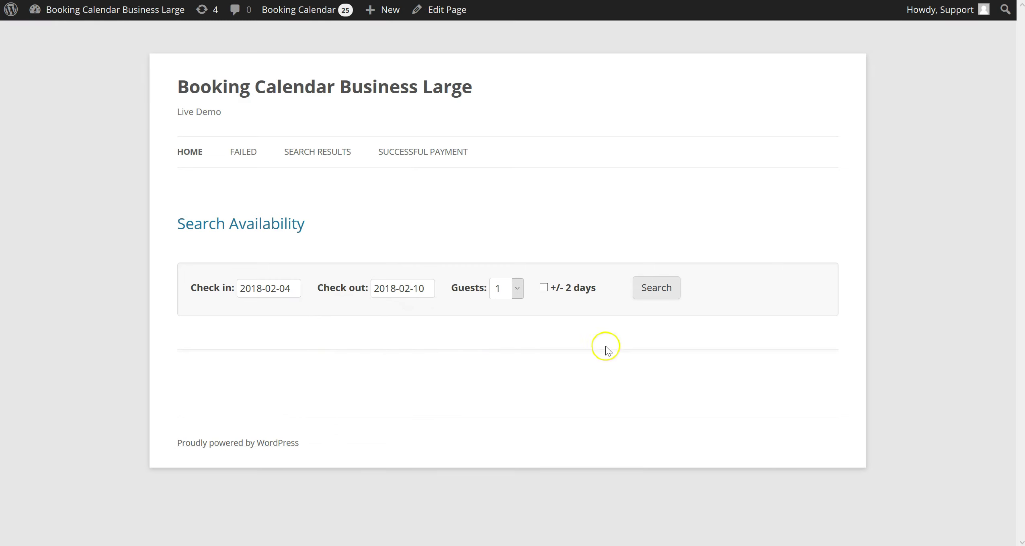
{"action": "left_click", "coordinate": [657, 289]}
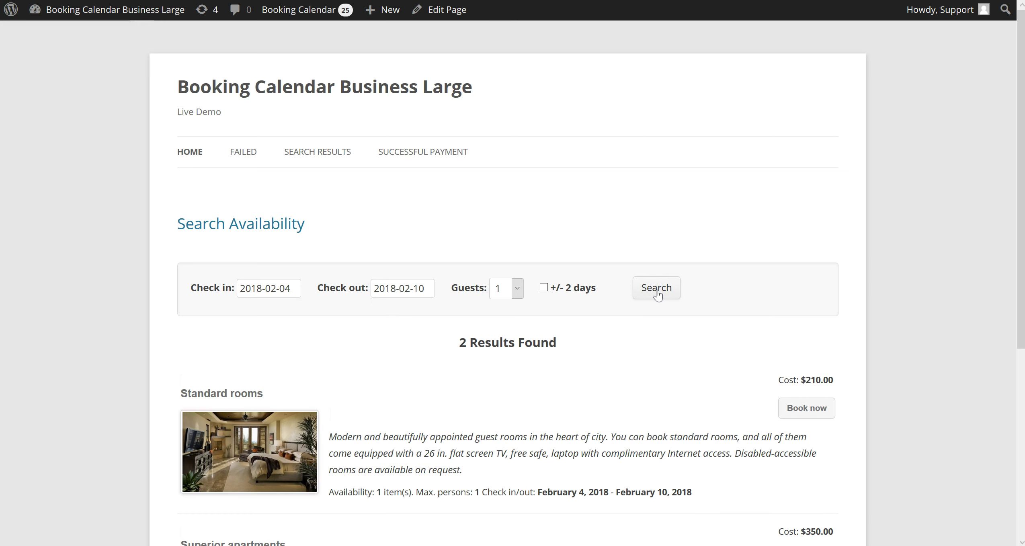
{"action": "scroll", "coordinate": [266, 223], "scroll_direction": "down", "scroll_amount": 4}
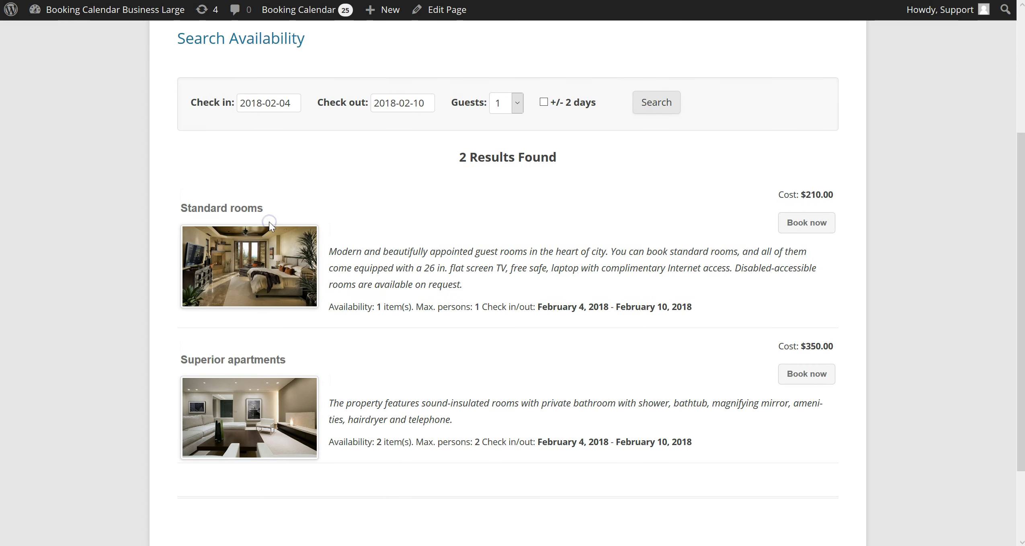